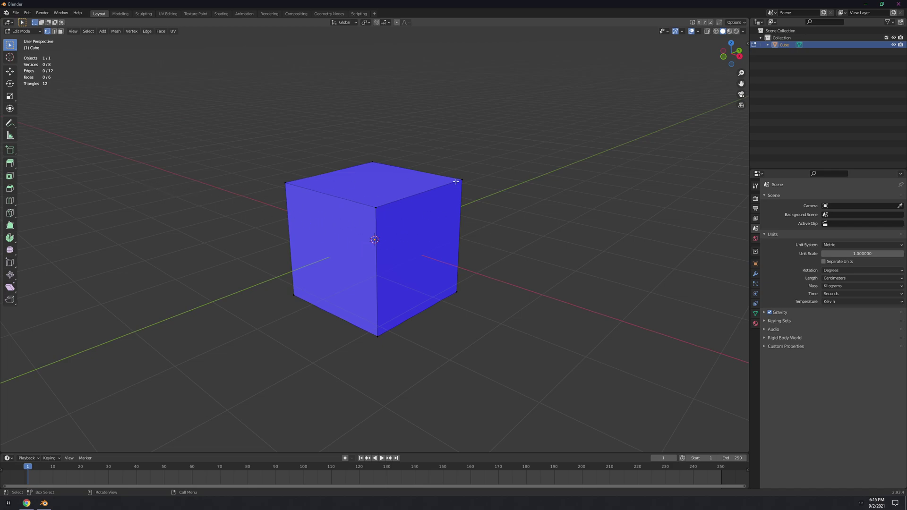
# Preview the cube in Material Preview and Rendered shading, return to Solid, and show the studio lights.
pyautogui.click(730, 32)
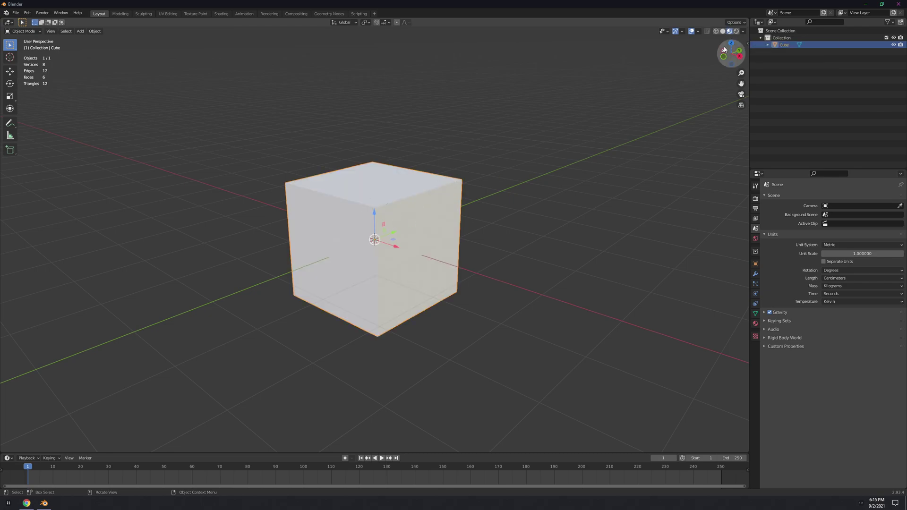
pyautogui.click(735, 31)
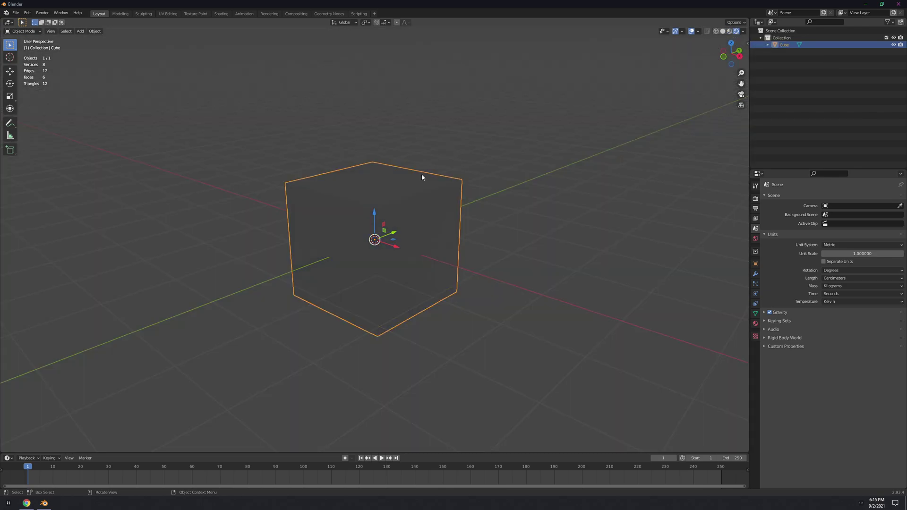
pyautogui.click(723, 32)
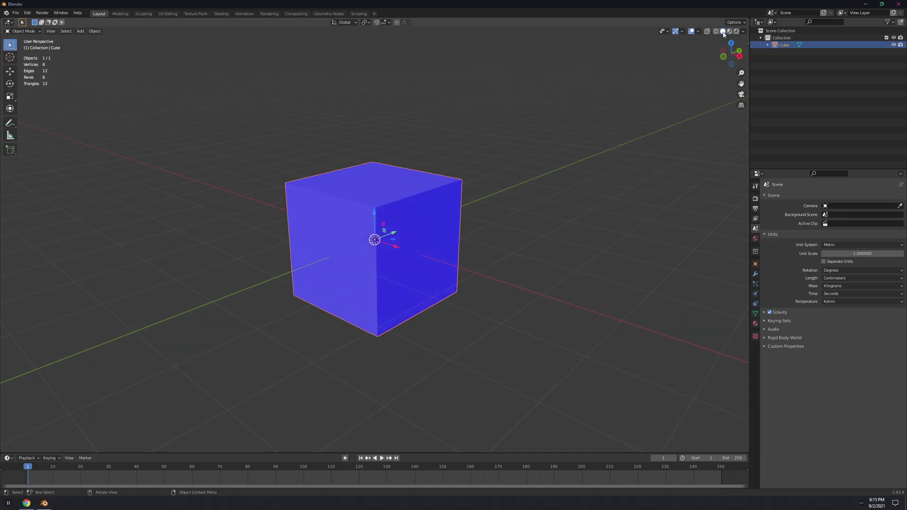
pyautogui.click(742, 31)
pyautogui.click(724, 82)
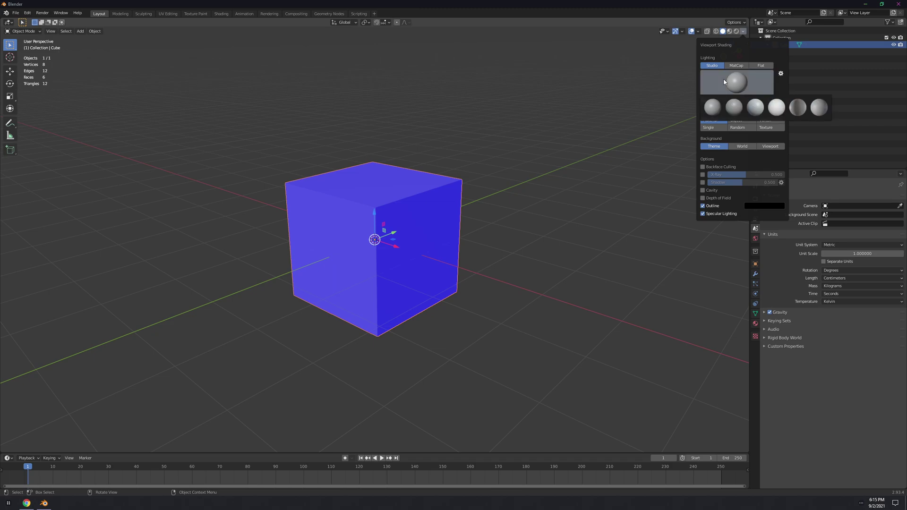
# Pick the second studio light and set the solid shading colour to Vertex.
pyautogui.click(733, 107)
pyautogui.click(727, 86)
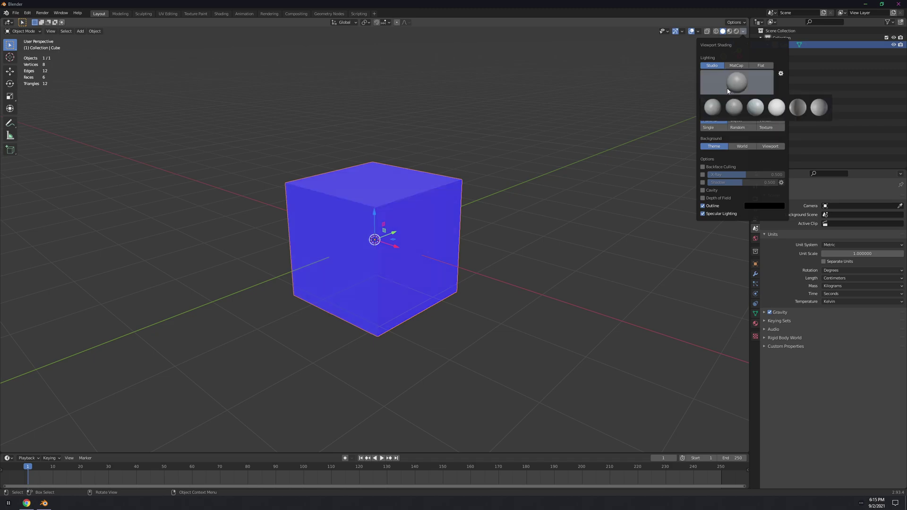
pyautogui.click(731, 110)
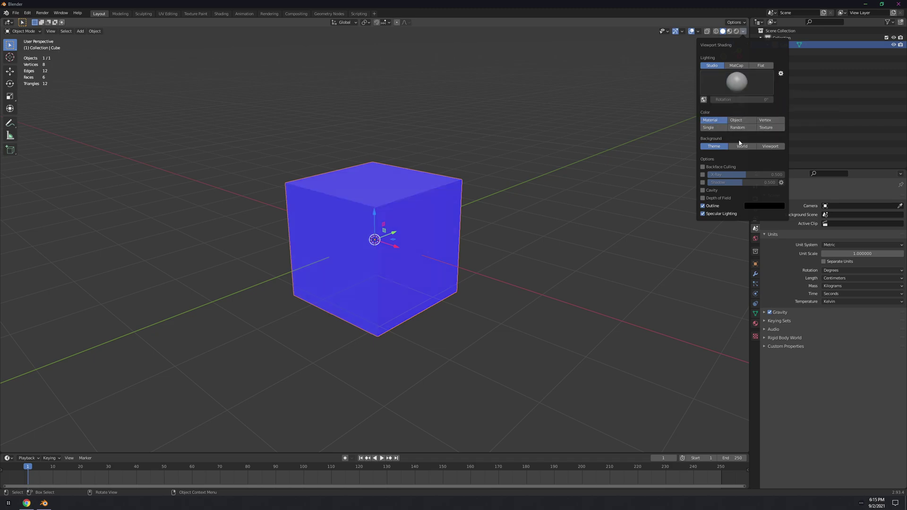
pyautogui.click(767, 120)
pyautogui.click(740, 120)
pyautogui.click(712, 120)
pyautogui.click(768, 121)
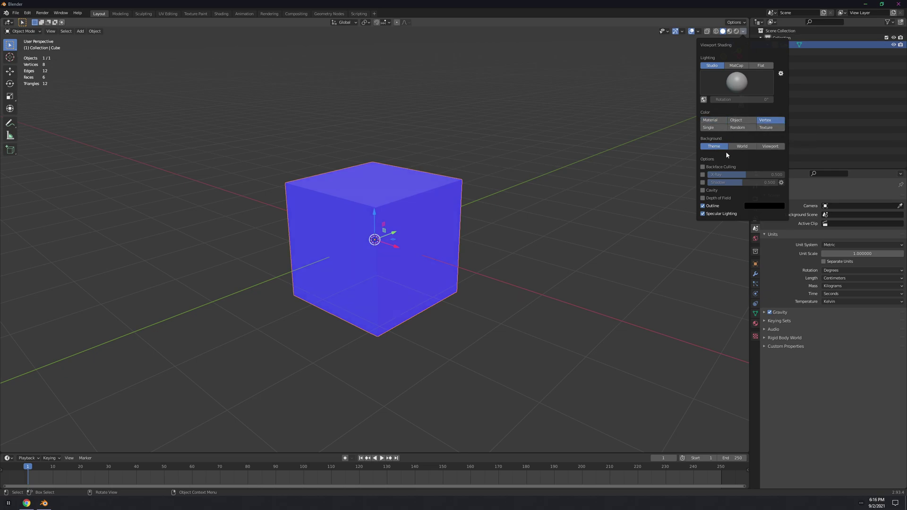
# Enable Shadow and Cavity, set cavity type to Both, and lower World Space Ridge to 0.
pyautogui.click(702, 183)
pyautogui.click(702, 190)
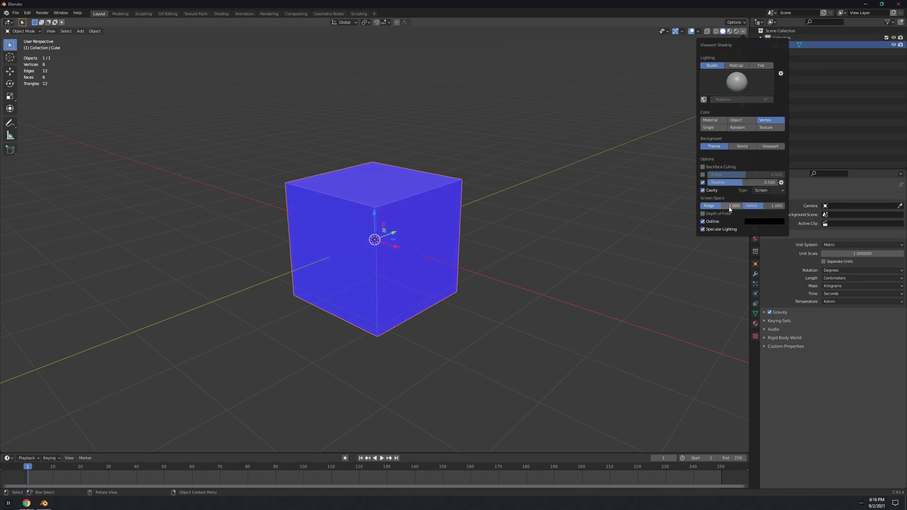
pyautogui.click(761, 190)
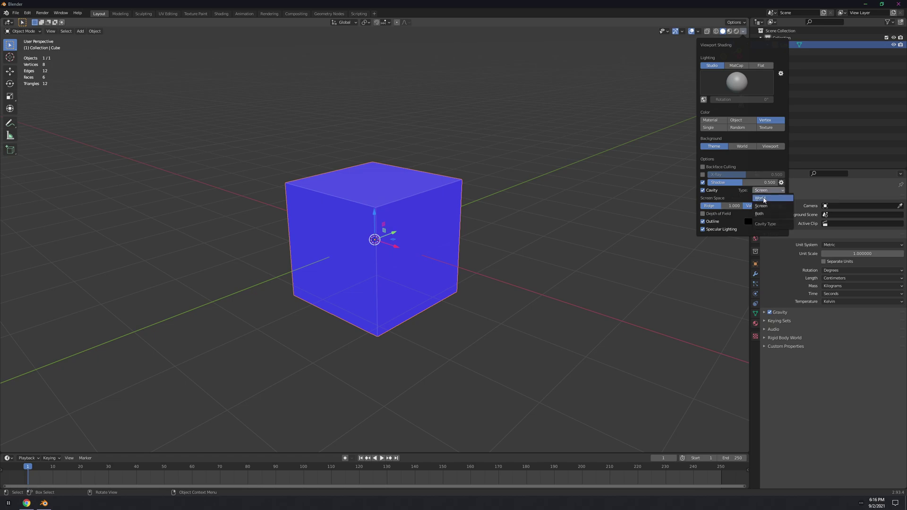
pyautogui.click(760, 213)
pyautogui.moveTo(730, 206); pyautogui.dragTo(666, 205)
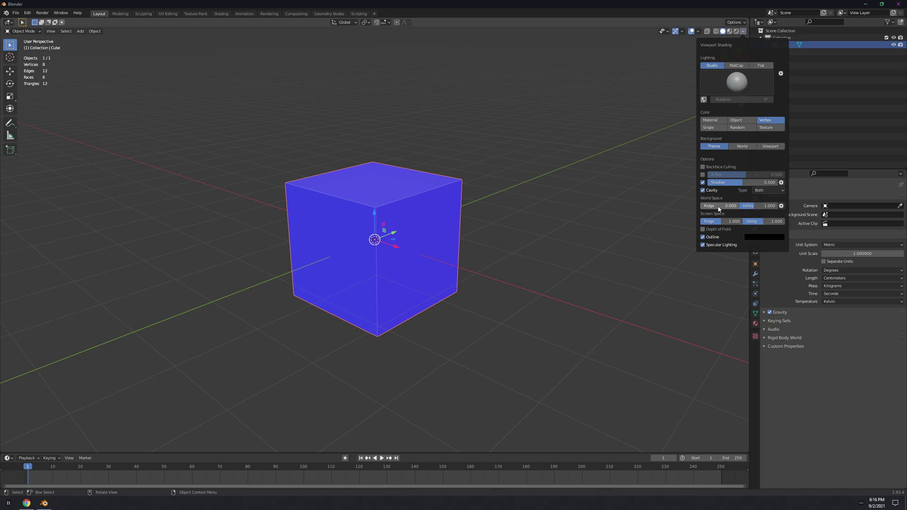
pyautogui.scroll(3, 385, 222)
pyautogui.scroll(2, 369, 181)
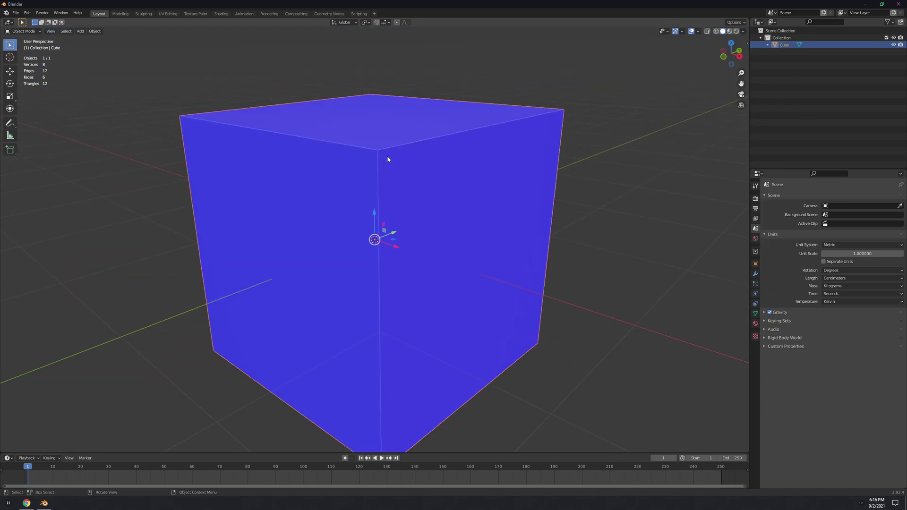
# Raise the World Space Ridge in the Viewport Shading popover to 2.500.
pyautogui.click(742, 32)
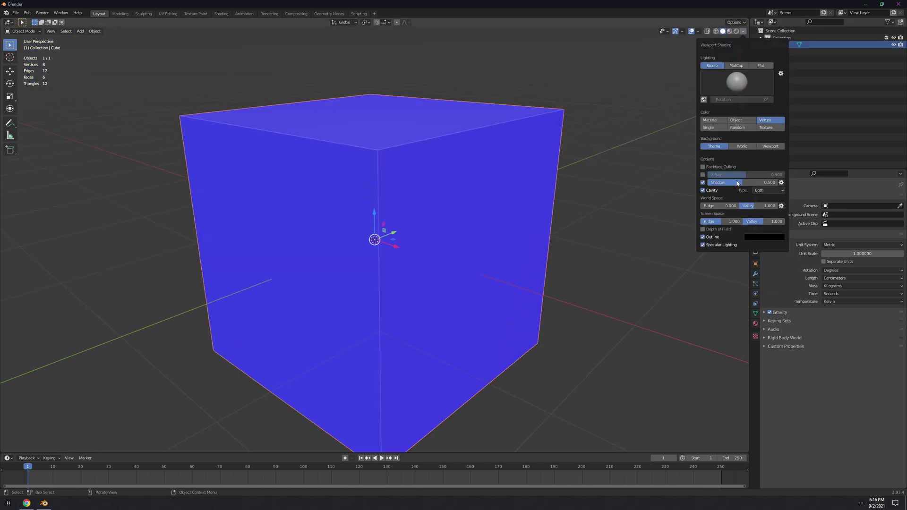
pyautogui.moveTo(713, 206)
pyautogui.mouseDown()
pyautogui.moveTo(756, 206)
pyautogui.moveTo(718, 206)
pyautogui.mouseUp()
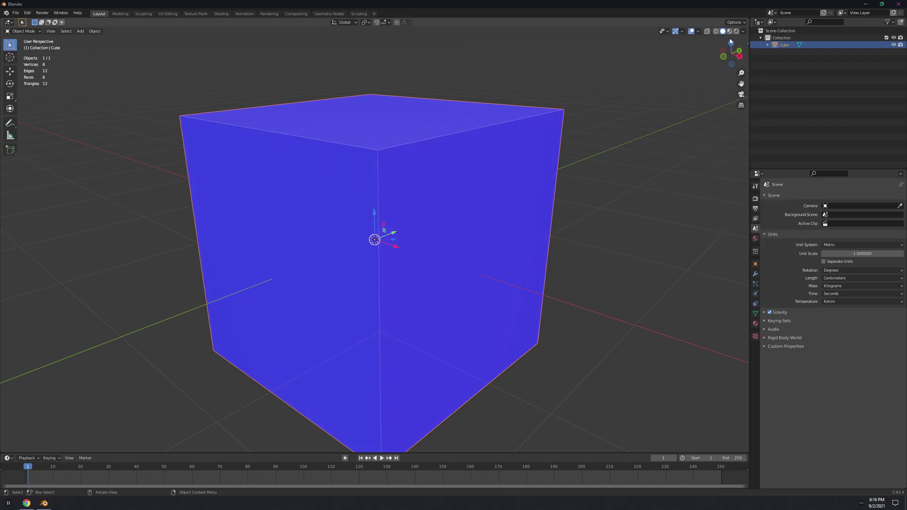
pyautogui.click(743, 31)
pyautogui.scroll(-2, 350, 174)
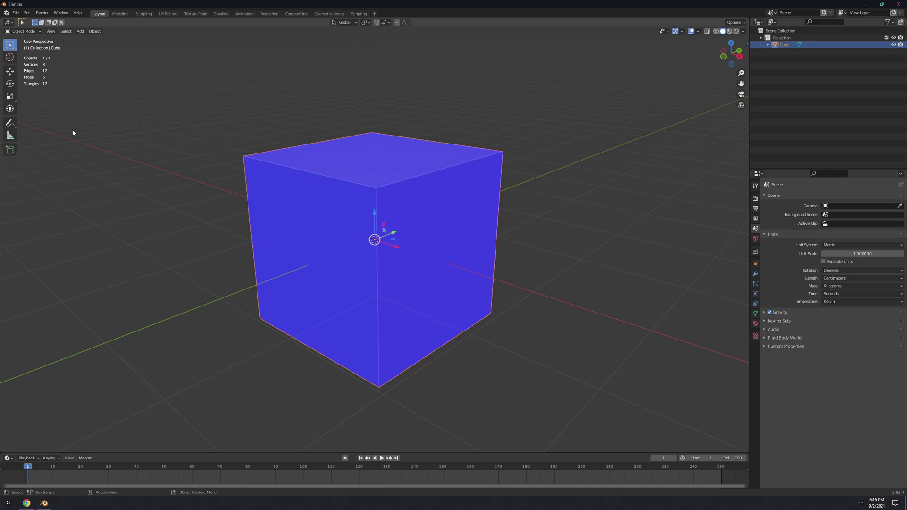
# Open Edit > Preferences and close the Preferences window again.
pyautogui.click(28, 12)
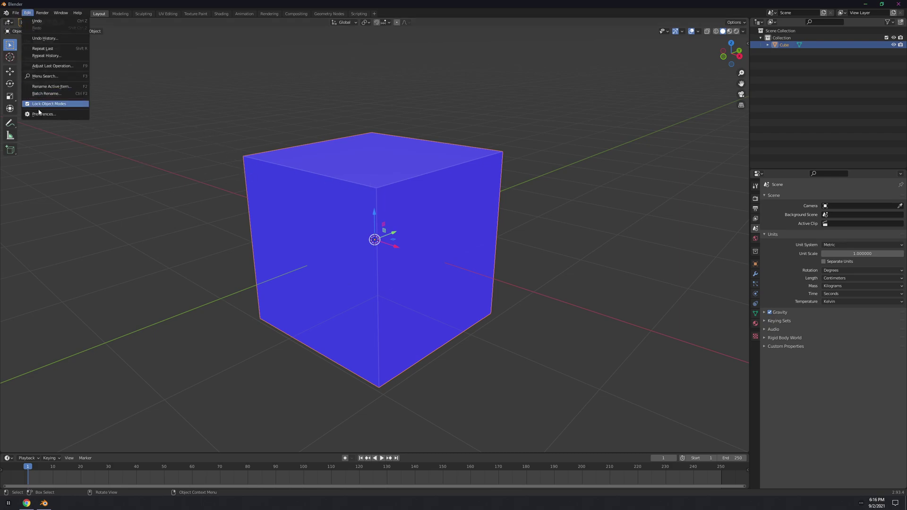
pyautogui.click(43, 114)
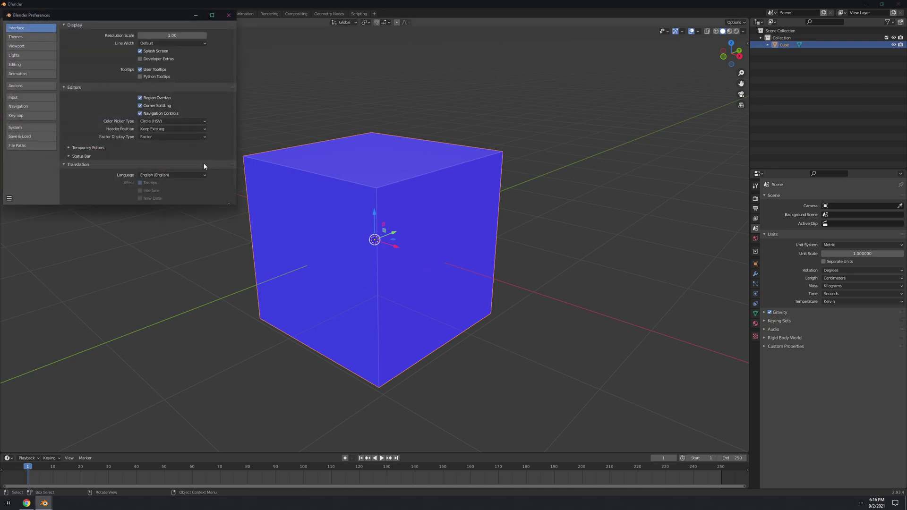
pyautogui.click(228, 15)
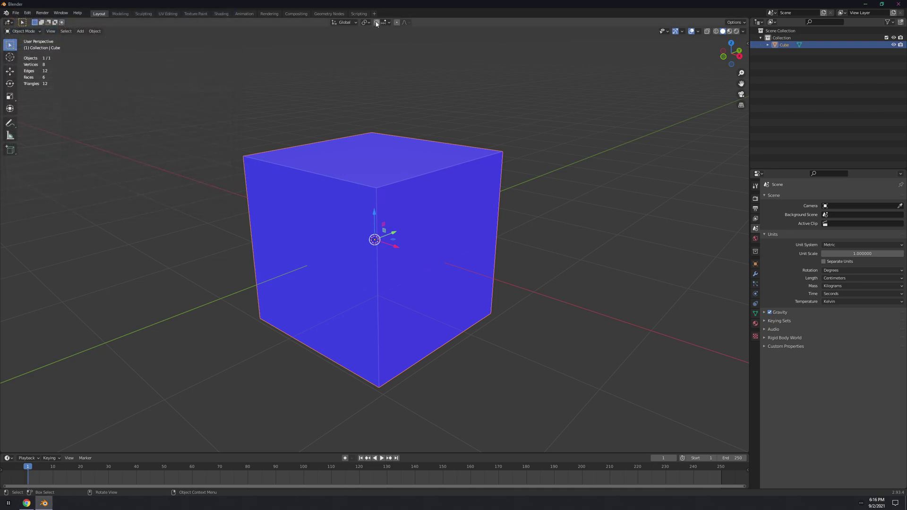
# Set snapping to target both Vertex and Edge Center.
pyautogui.click(384, 22)
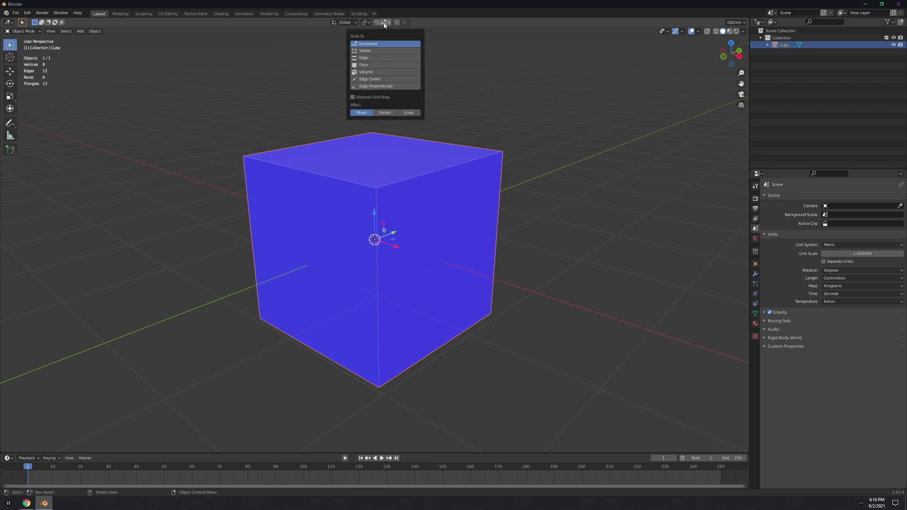
pyautogui.click(360, 51)
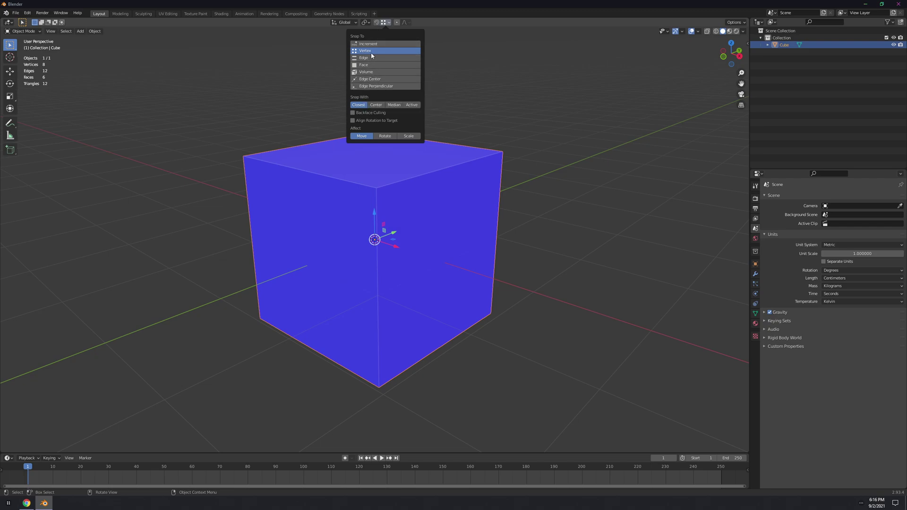
pyautogui.keyDown('shift'); pyautogui.click(373, 81); pyautogui.keyUp('shift')
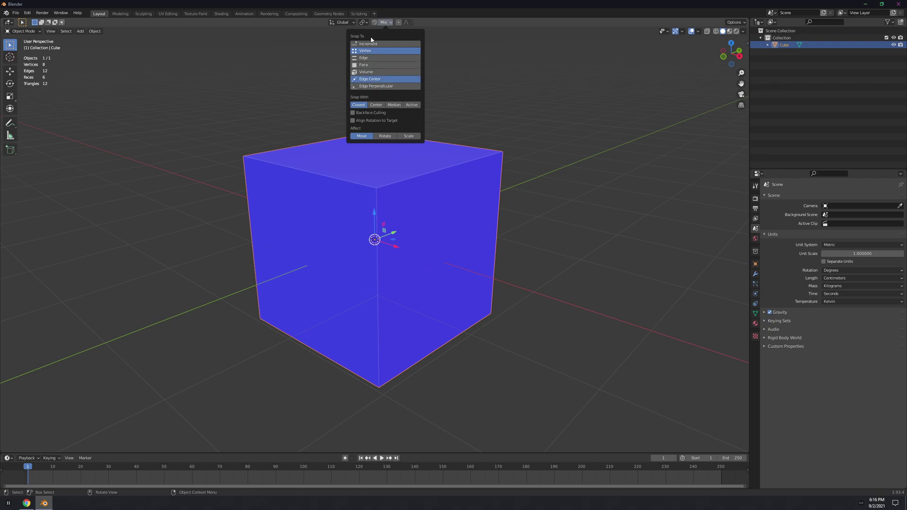
# Set the Transform Pivot Point to Bounding Box Center.
pyautogui.click(366, 22)
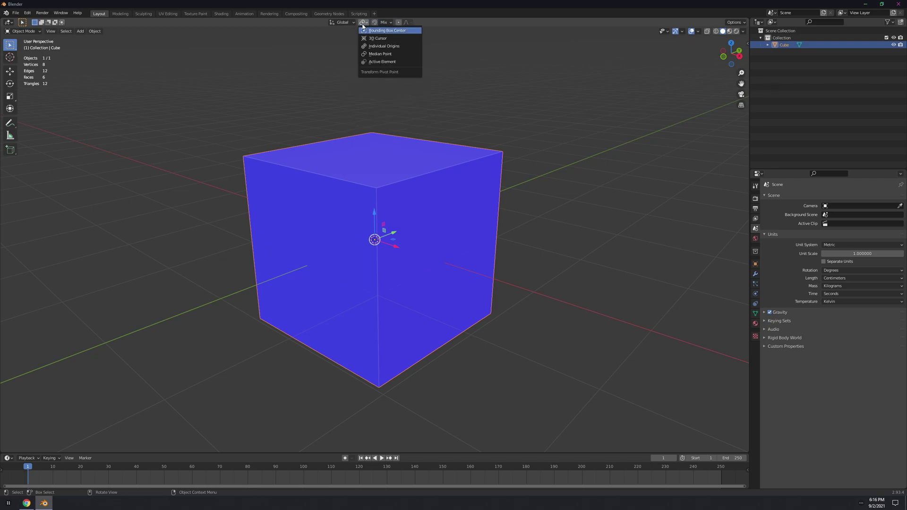
pyautogui.click(367, 30)
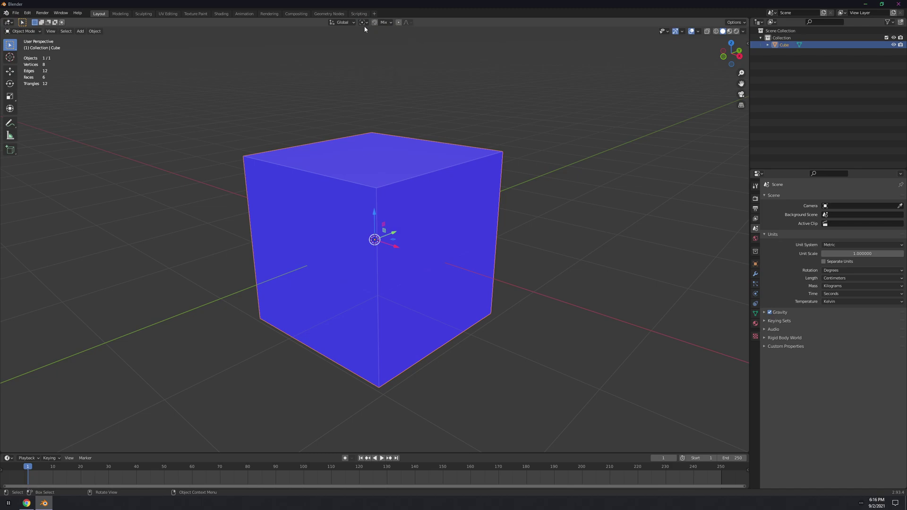
pyautogui.click(362, 22)
# Open the Preferences window from the Edit menu.
pyautogui.scroll(-4, 364, 168)
pyautogui.scroll(2, 354, 186)
pyautogui.moveTo(355, 186); pyautogui.dragTo(360, 194, button='middle')
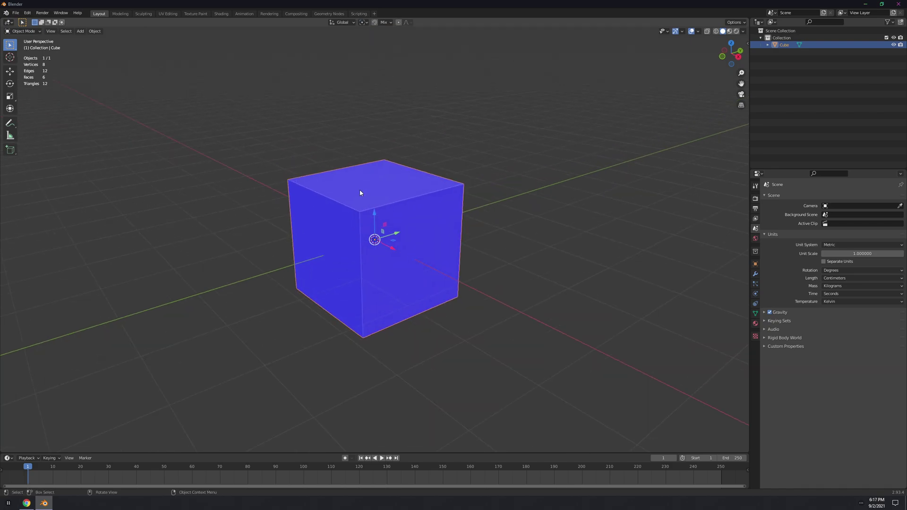
pyautogui.click(28, 13)
pyautogui.click(44, 116)
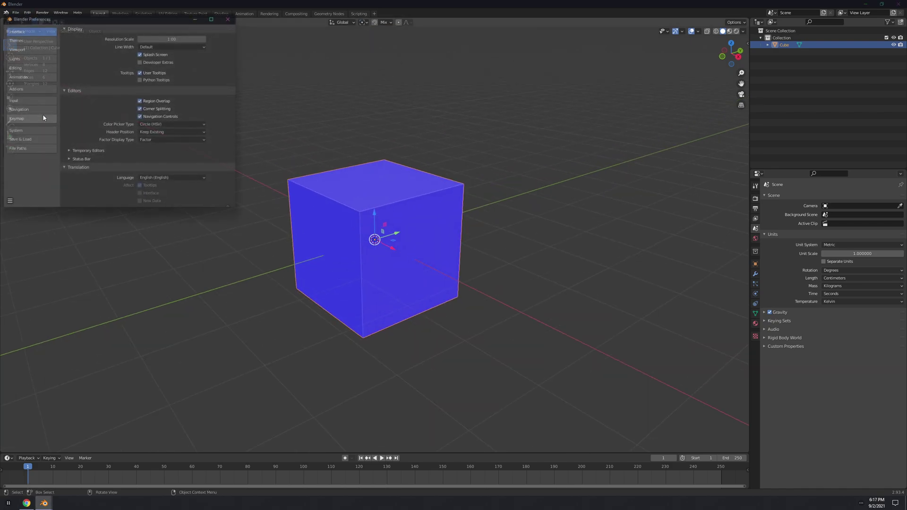
# Centre the Preferences window, disable the startup Splash Screen, and show the Themes section.
pyautogui.moveTo(53, 20); pyautogui.dragTo(399, 118)
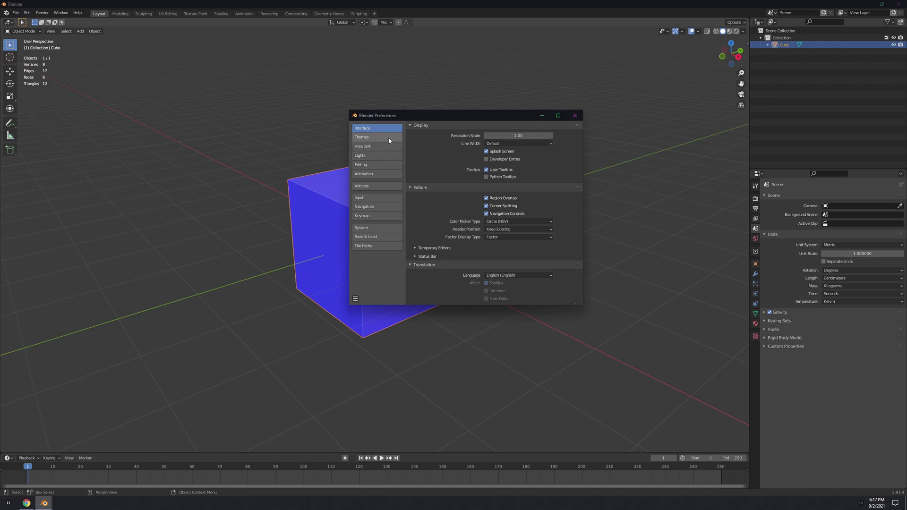
pyautogui.click(488, 151)
pyautogui.click(367, 139)
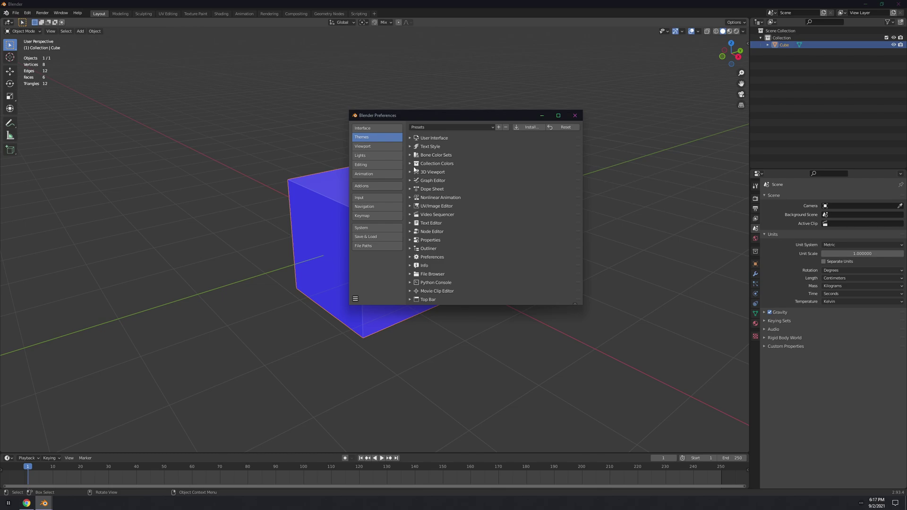
# Try the Blender Light theme preset, then settle on Blender Dark.
pyautogui.click(441, 127)
pyautogui.click(442, 135)
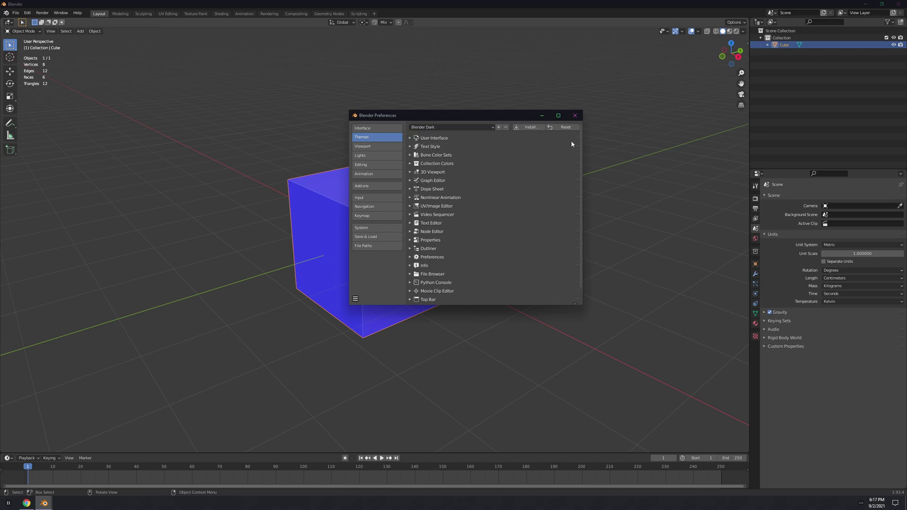
pyautogui.click(451, 127)
pyautogui.click(451, 143)
pyautogui.click(445, 128)
pyautogui.click(443, 136)
pyautogui.moveTo(411, 116); pyautogui.dragTo(515, 122)
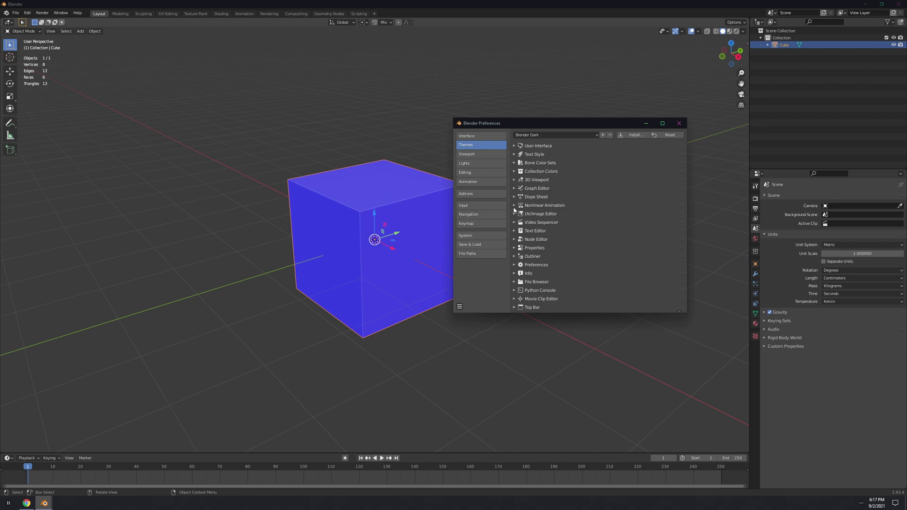
# Expand the 3D Viewport theme colours and raise the Grid colour alpha to 0.349.
pyautogui.click(515, 179)
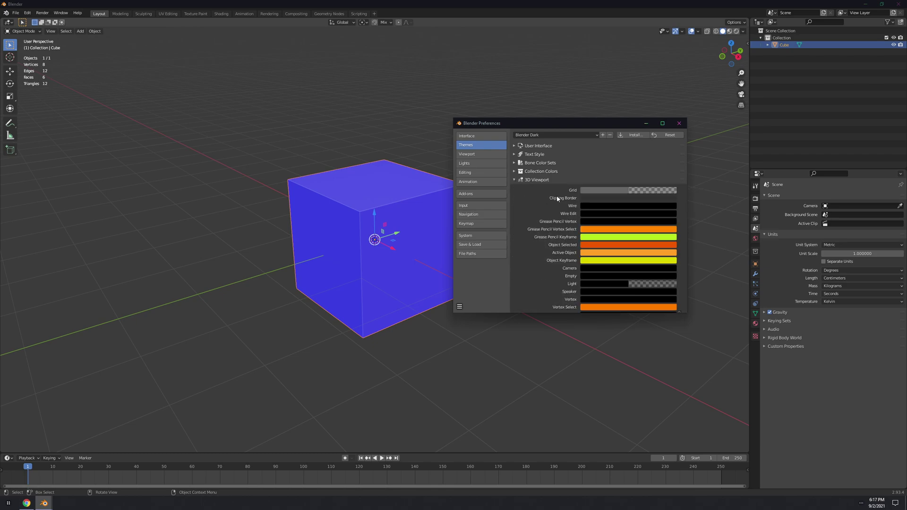
pyautogui.click(609, 191)
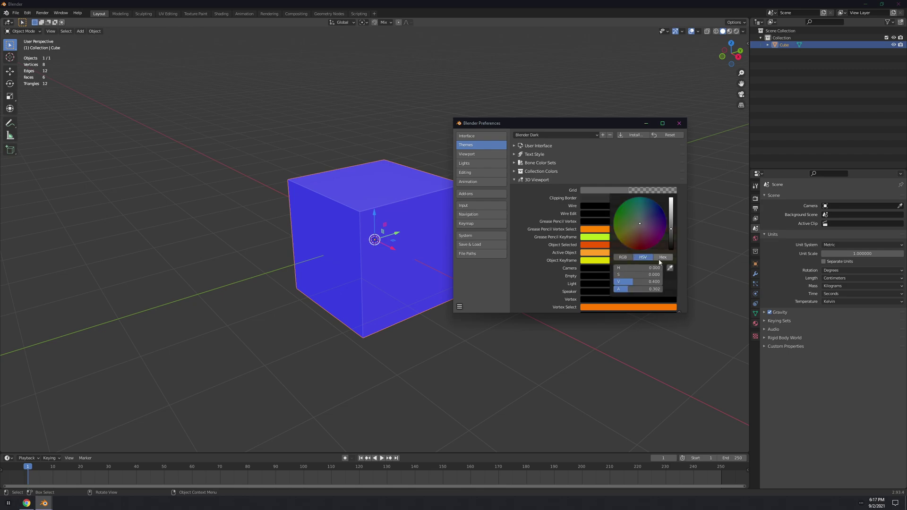
pyautogui.moveTo(643, 291); pyautogui.dragTo(648, 291)
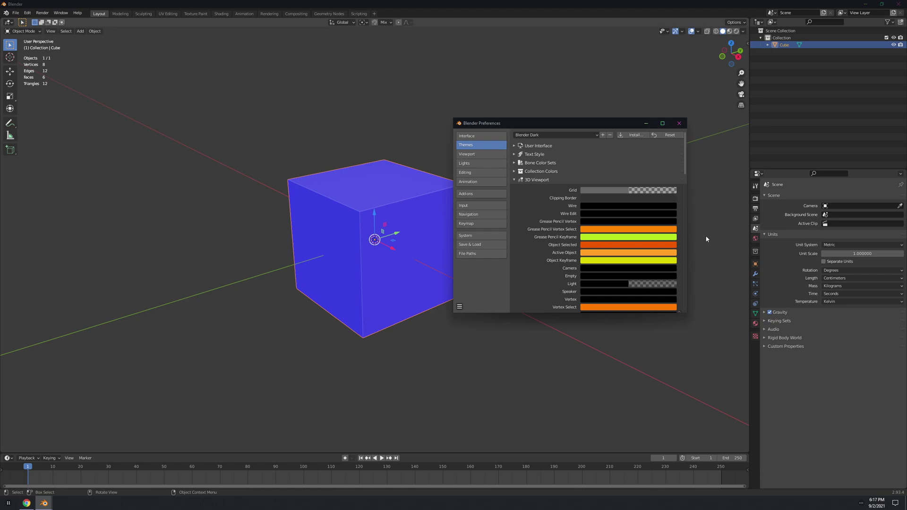
pyautogui.scroll(-3, 578, 187)
pyautogui.scroll(-5, 577, 188)
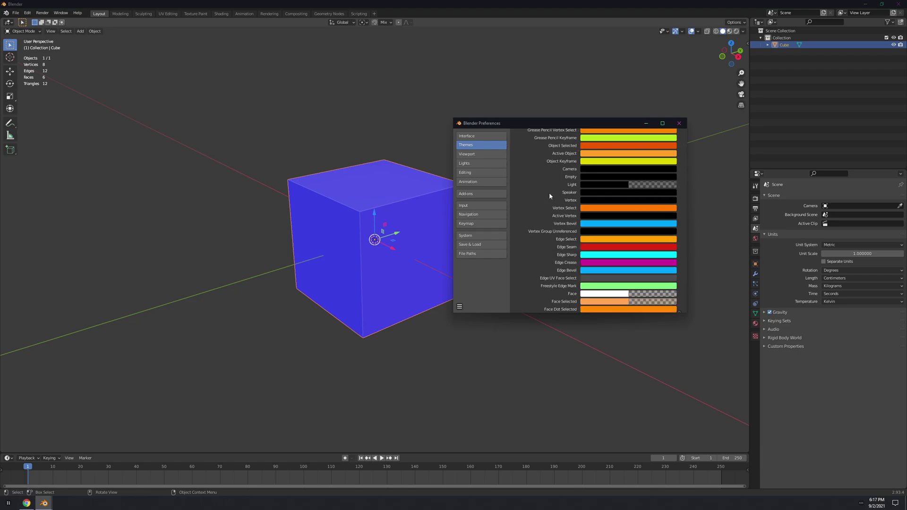
pyautogui.scroll(-3, 542, 214)
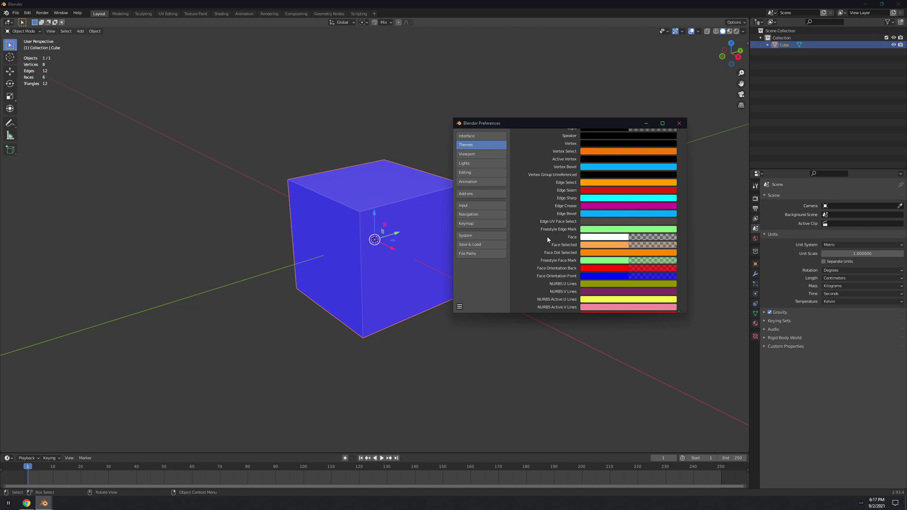
pyautogui.scroll(2, 555, 200)
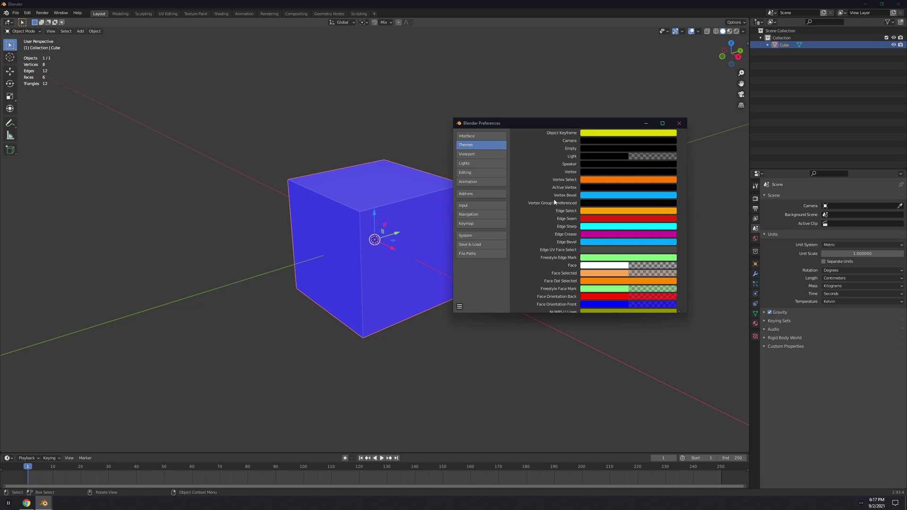
pyautogui.scroll(-5, 538, 210)
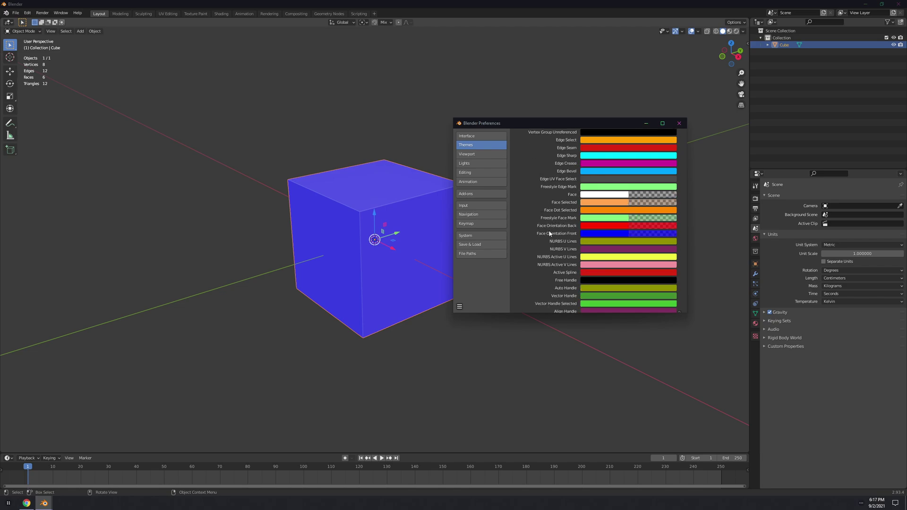
pyautogui.click(599, 238)
# Set Face Orientation Front alpha to 0, close Preferences, and select the cube's front face in Edit Mode.
pyautogui.moveTo(651, 222); pyautogui.dragTo(608, 226)
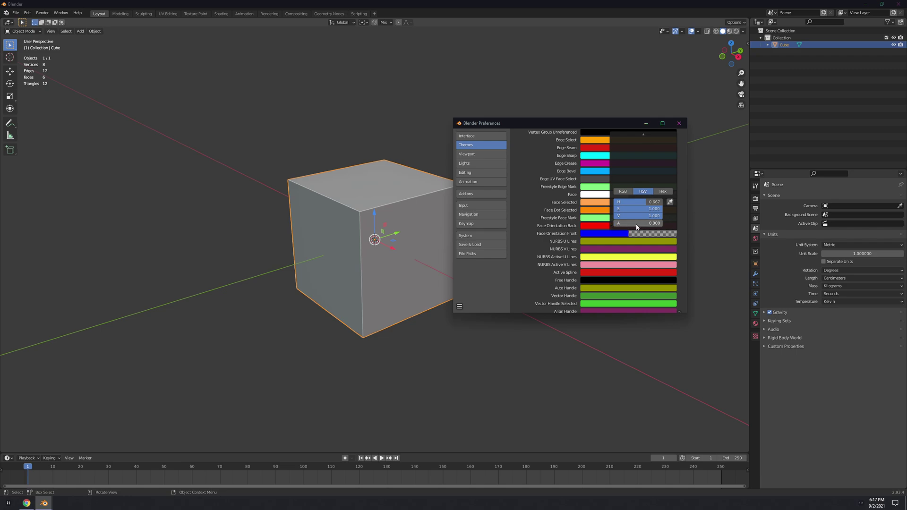
pyautogui.click(678, 125)
pyautogui.press('Tab')
pyautogui.press('3')
pyautogui.click(407, 236)
pyautogui.scroll(2, 416, 245)
pyautogui.scroll(-2, 406, 243)
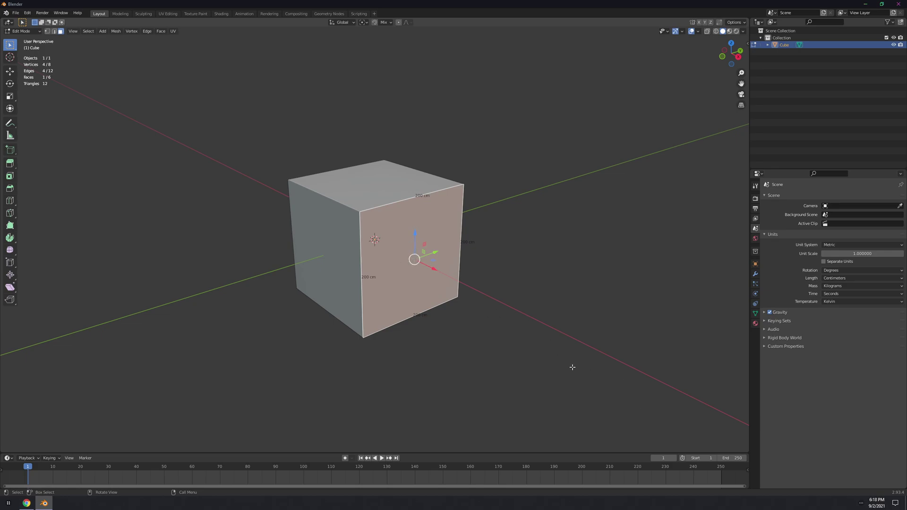
# Flip the front face's normals with Alt+N and orbit to see it turn red.
pyautogui.hotkey('alt', 'n')
pyautogui.click(501, 295)
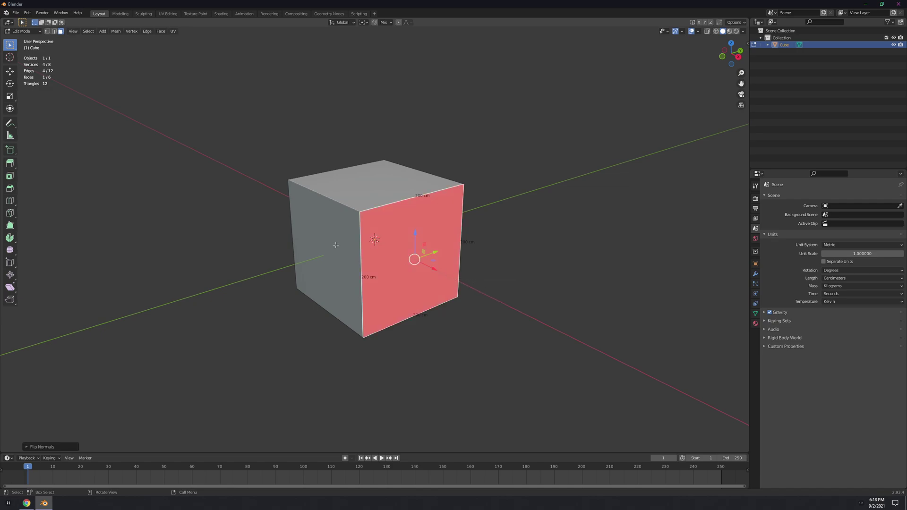
pyautogui.click(256, 243)
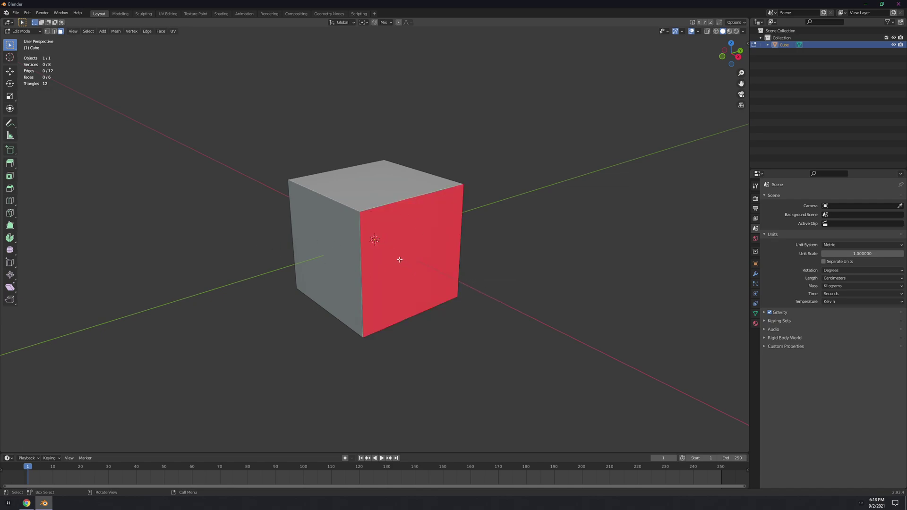
pyautogui.moveTo(434, 275); pyautogui.dragTo(389, 228, button='middle')
pyautogui.scroll(-5, 431, 235)
pyautogui.scroll(5, 390, 228)
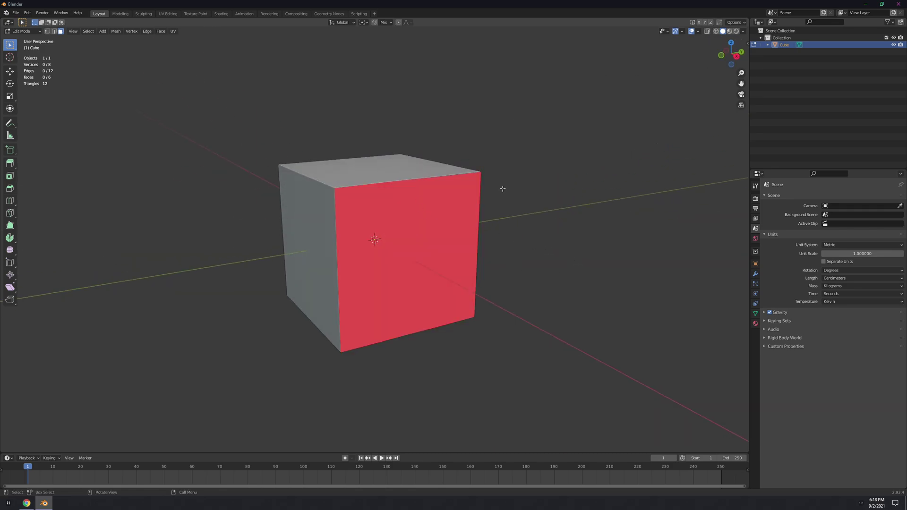
pyautogui.moveTo(423, 253); pyautogui.dragTo(461, 245, button='middle')
# Select the red face, flip its normals back so the cube is grey, and deselect.
pyautogui.click(461, 246)
pyautogui.hotkey('alt', 'n')
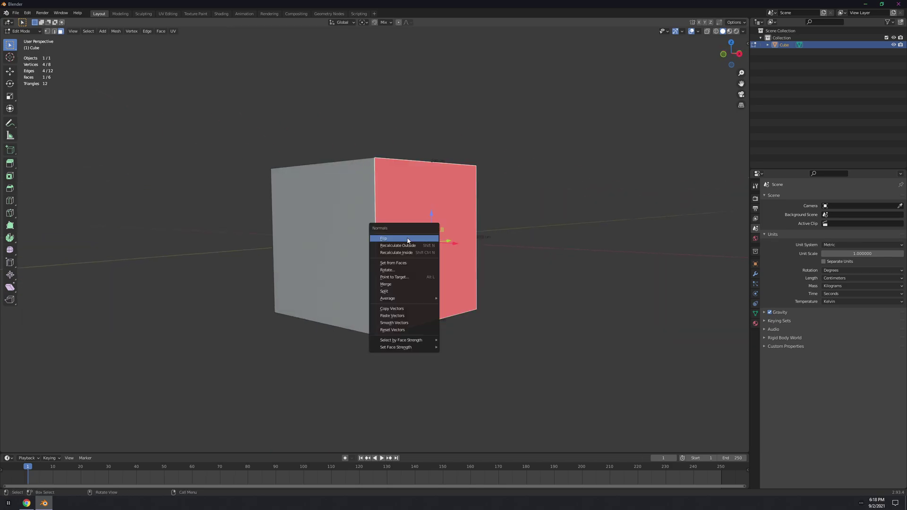
pyautogui.click(385, 239)
pyautogui.hotkey('alt', 'a')
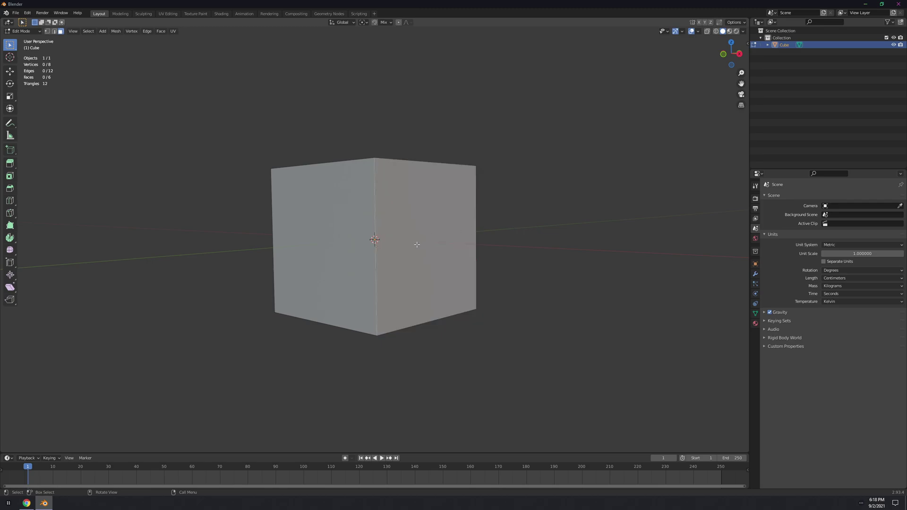
pyautogui.moveTo(459, 250); pyautogui.dragTo(379, 242, button='middle')
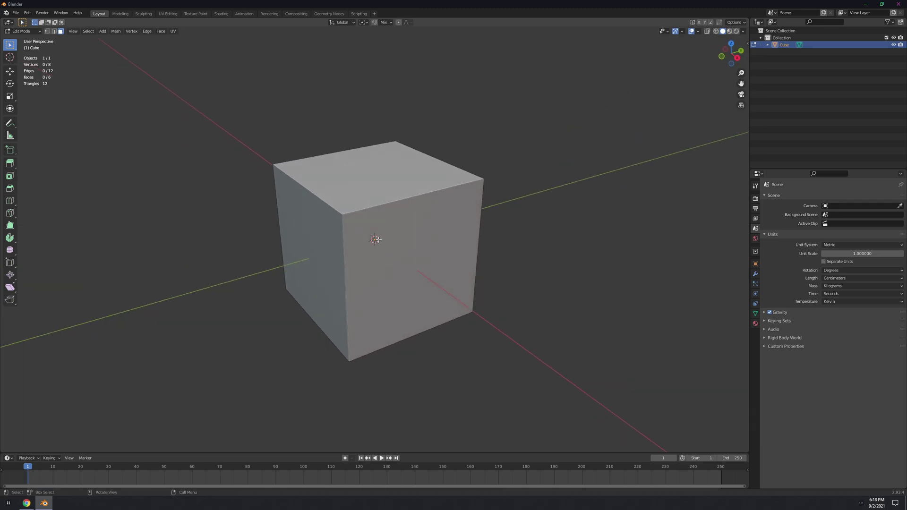
pyautogui.click(375, 239)
pyautogui.click(607, 204)
# Reopen Edit > Preferences and expand the 3D Viewport colours under Themes.
pyautogui.click(28, 13)
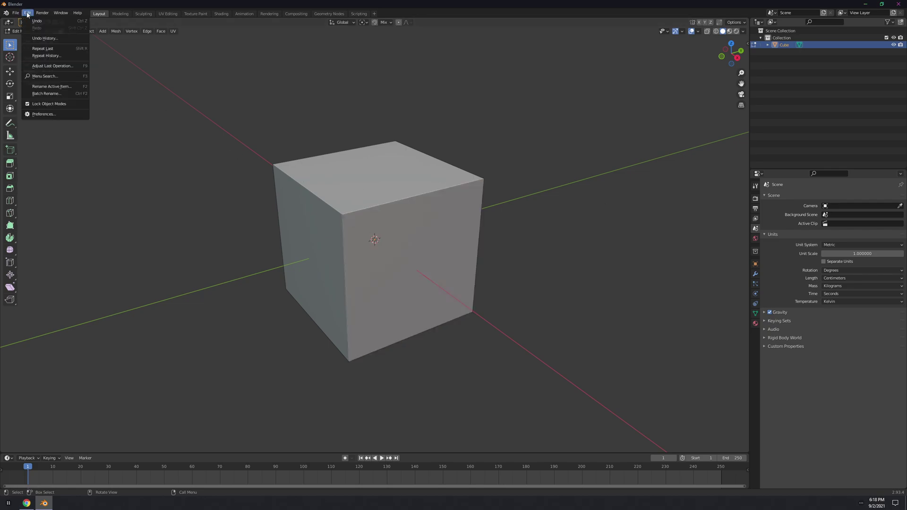
pyautogui.click(43, 114)
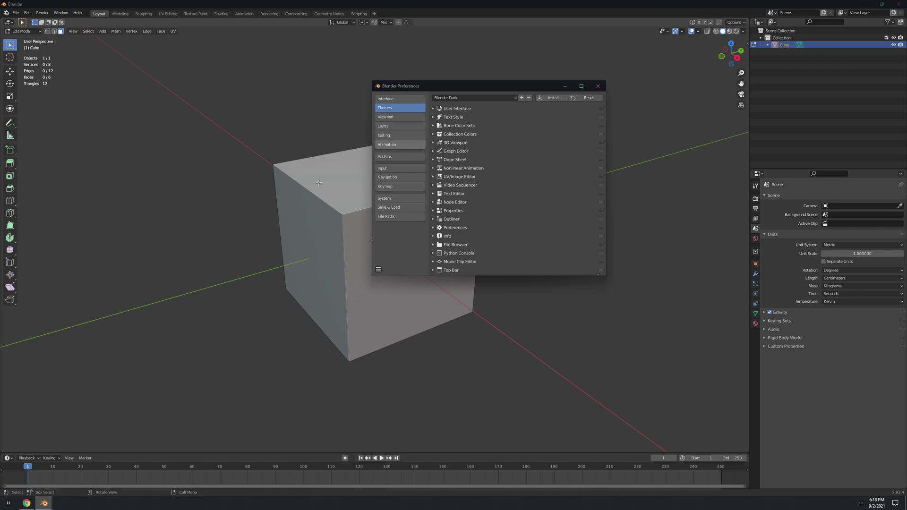
pyautogui.click(433, 143)
pyautogui.scroll(-8, 463, 189)
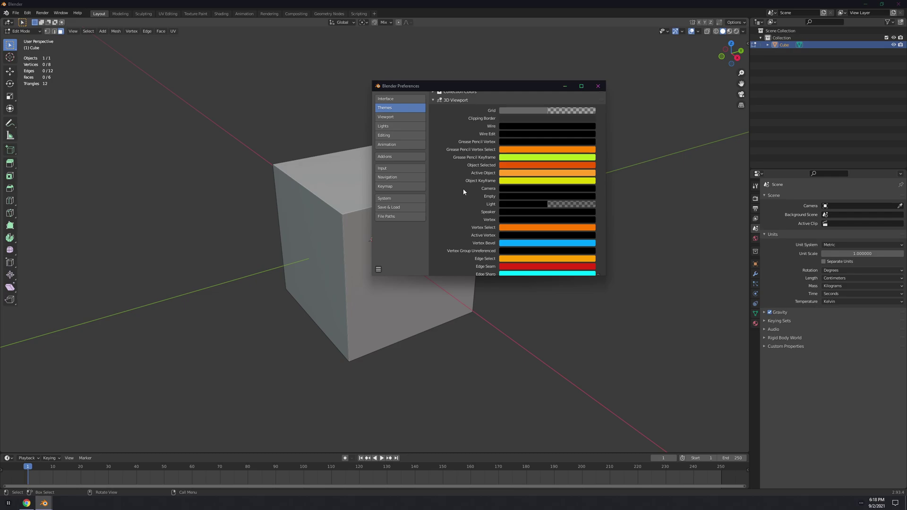